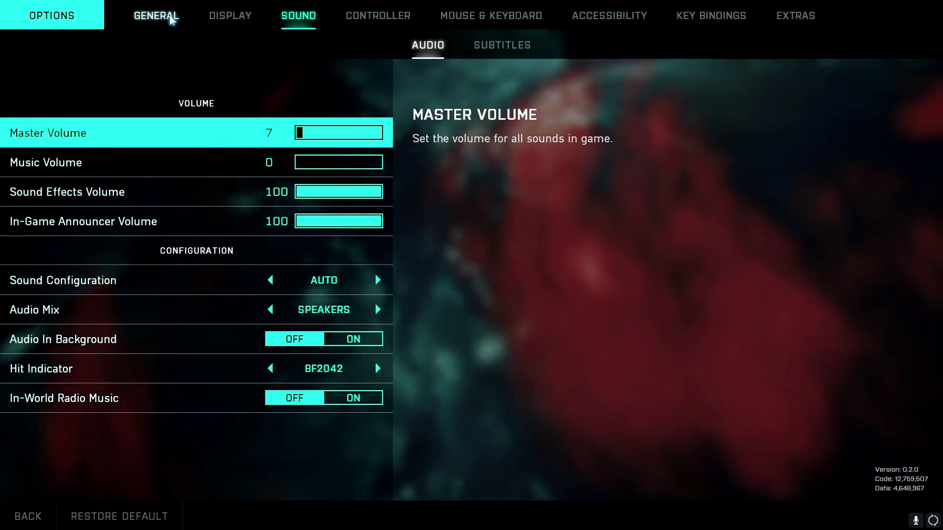
Open the General game options page
click(172, 17)
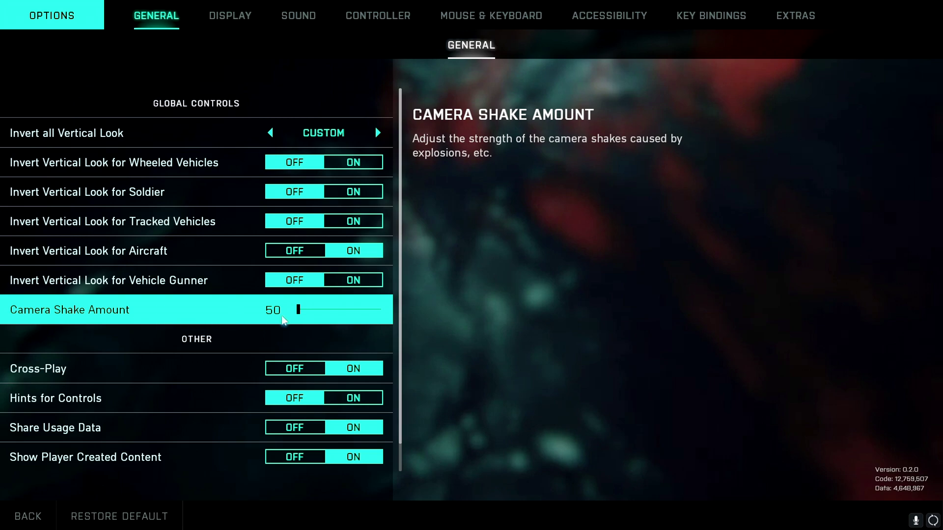
Scroll through the general gameplay options, then bring up the Display video page
scroll(218, 339, down, 1)
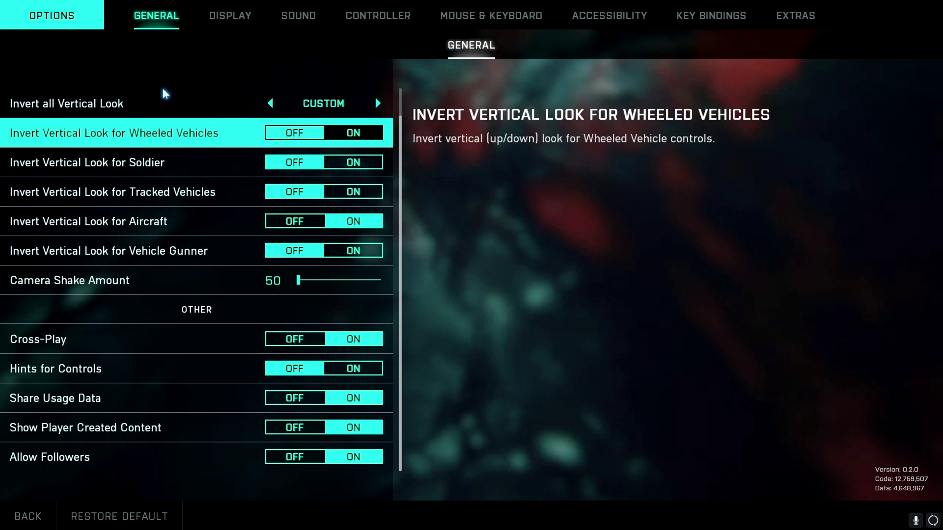
click(219, 18)
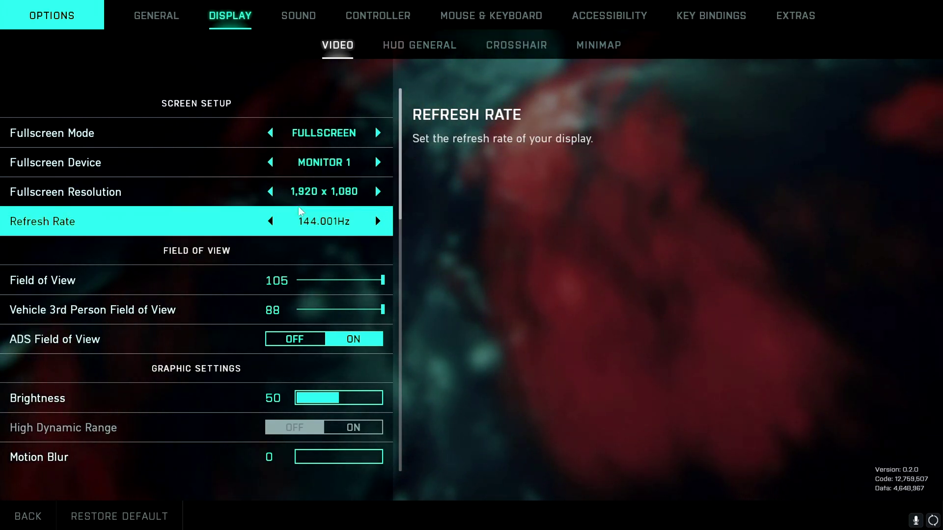
scroll(300, 216, down, 3)
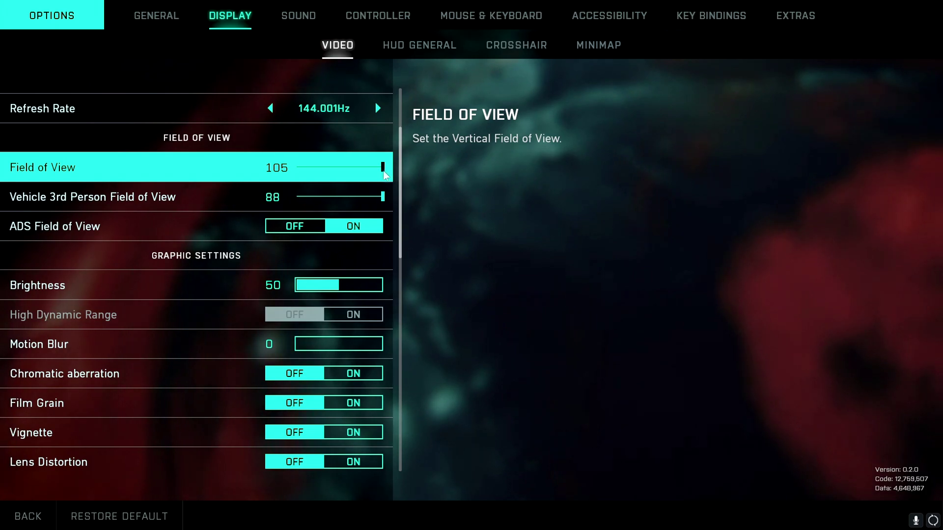
drag(384, 169, 352, 171)
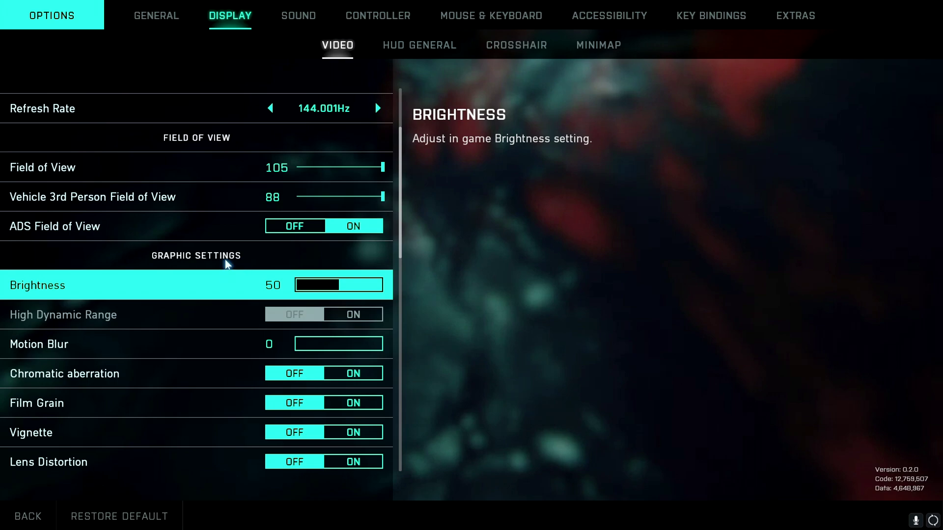
scroll(175, 316, down, 3)
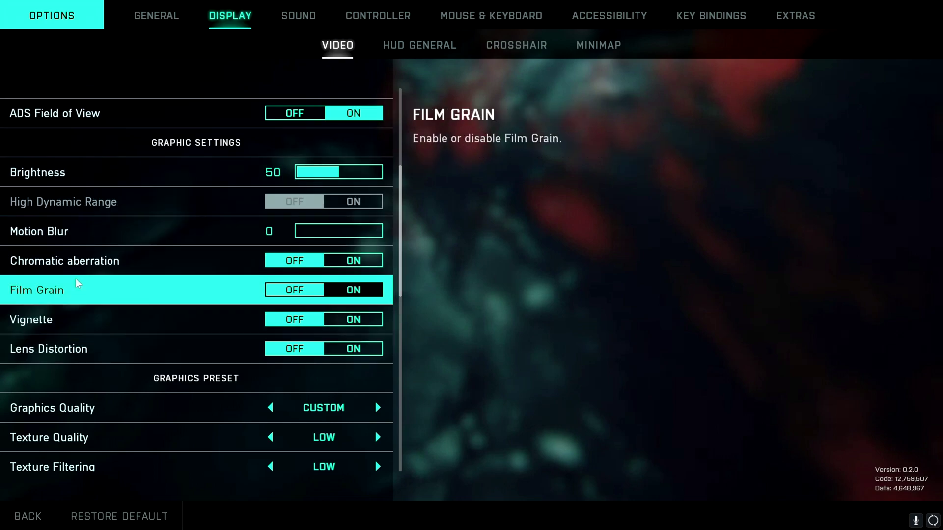
Keep Mesh Quality at LOW after cycling it through ULTRA
scroll(105, 304, down, 3)
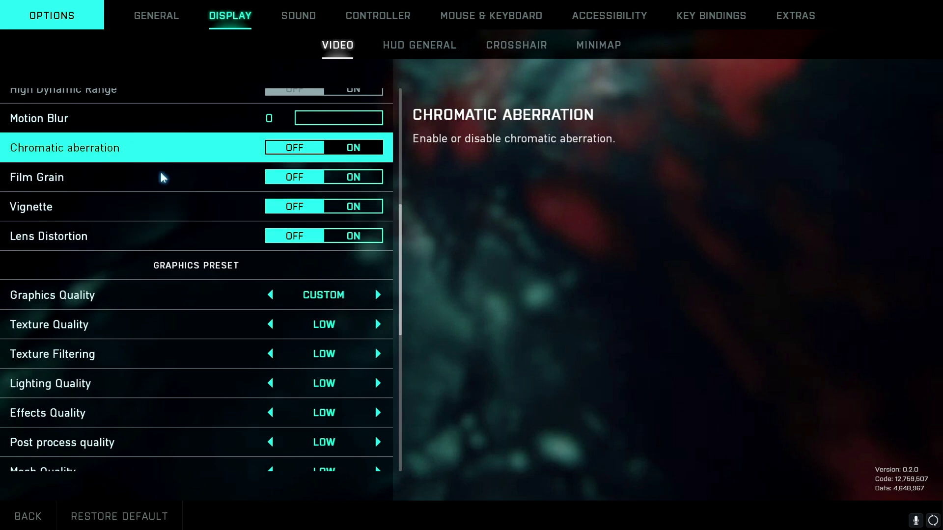
scroll(147, 249, down, 3)
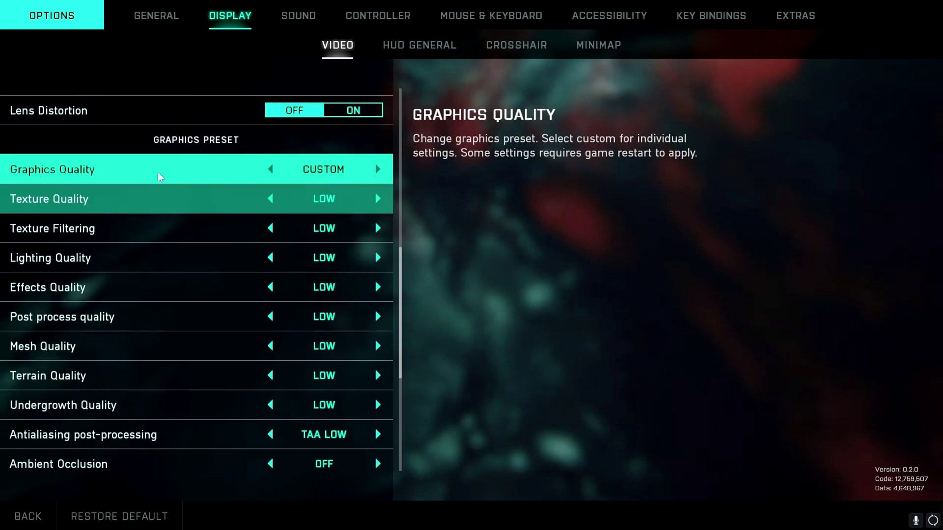
scroll(184, 402, down, 3)
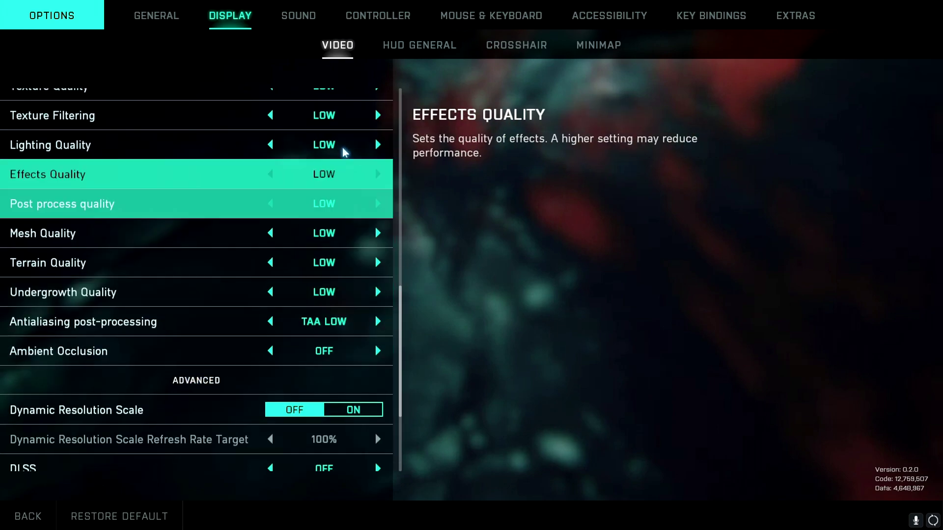
scroll(344, 260, up, 3)
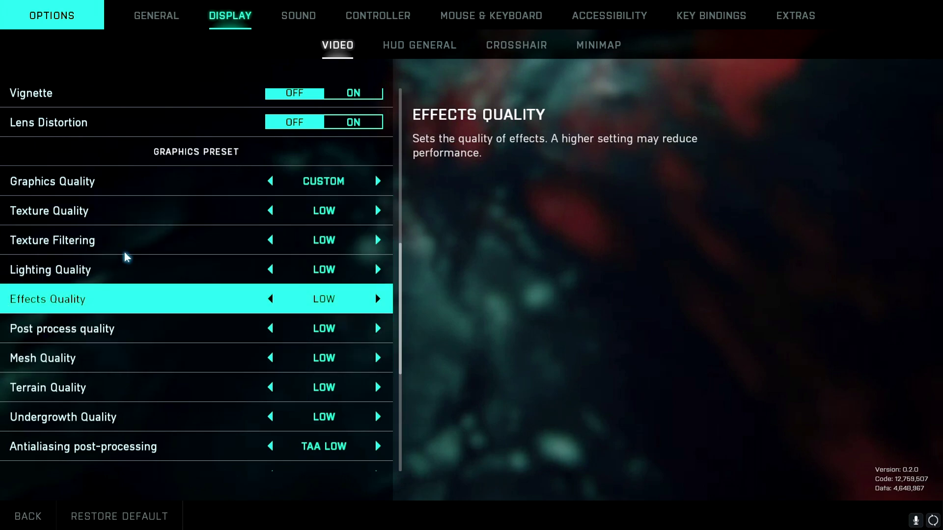
scroll(312, 373, down, 3)
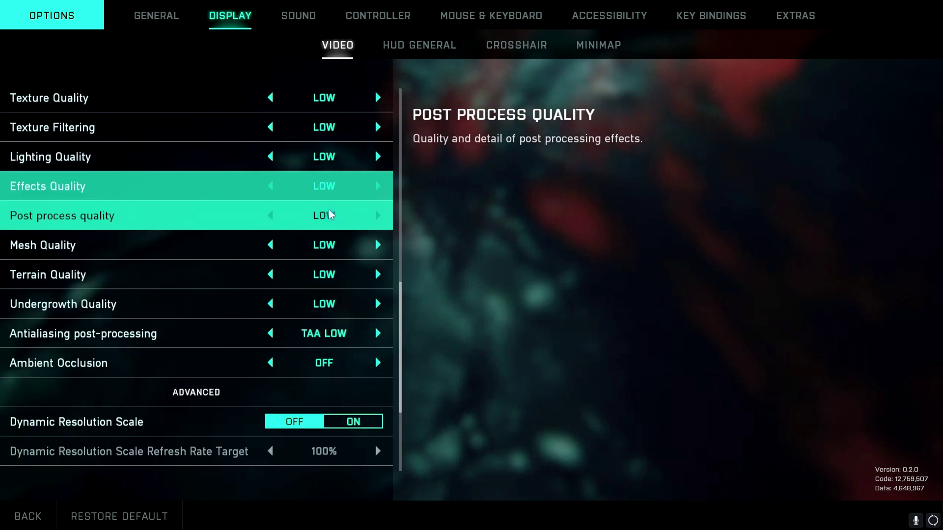
scroll(331, 213, up, 3)
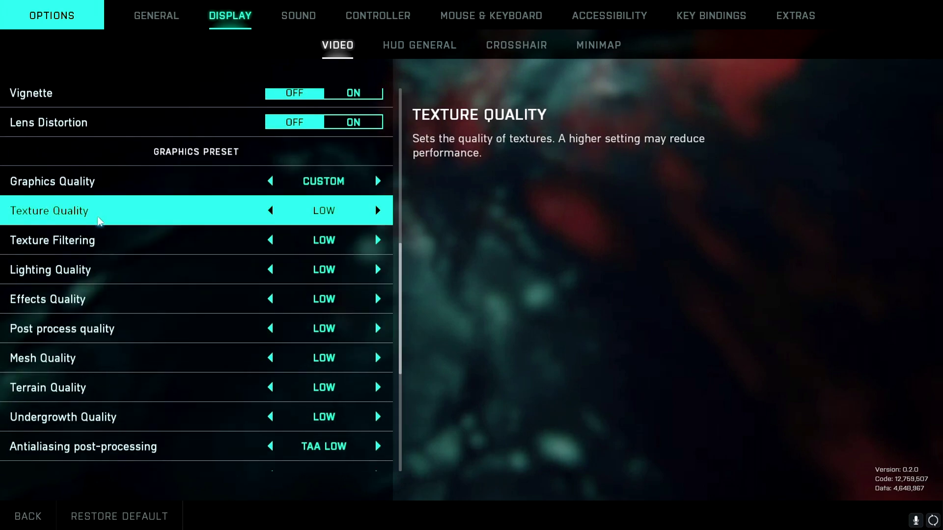
click(379, 358)
click(380, 359)
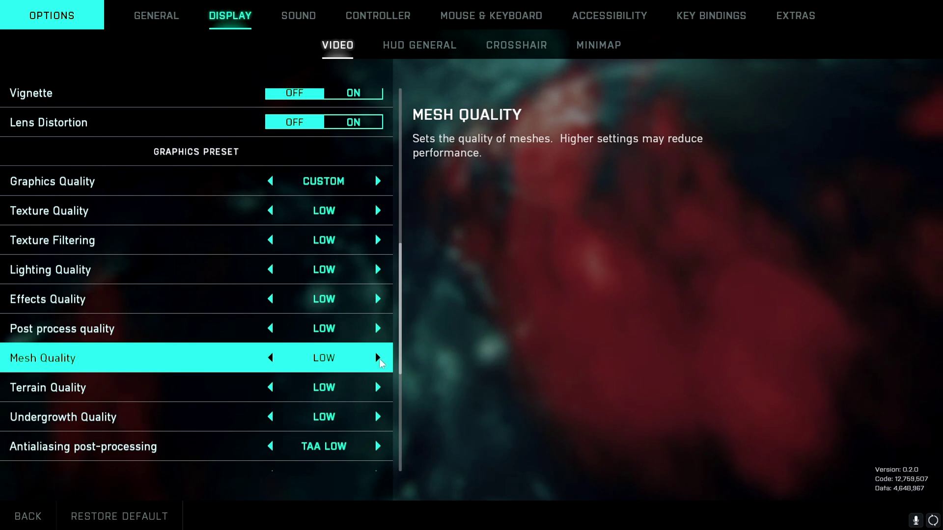
Switch Future Frame Rendering to ON in the Advanced video section
scroll(351, 347, down, 4)
scroll(357, 192, down, 4)
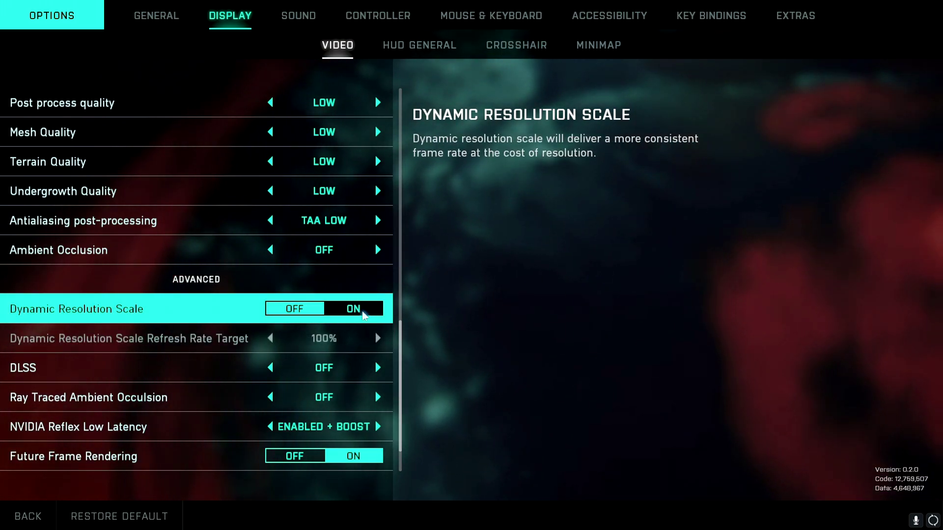
scroll(356, 324, down, 2)
scroll(295, 339, up, 3)
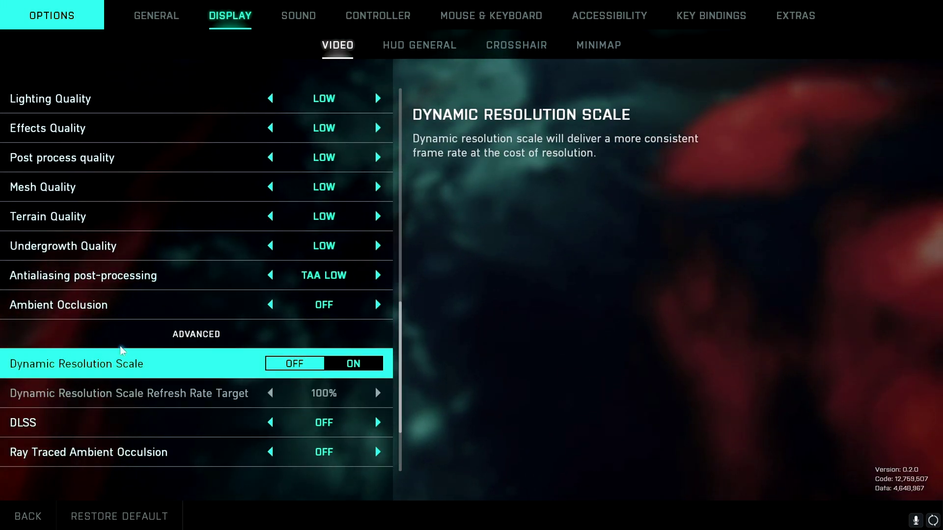
scroll(227, 320, down, 3)
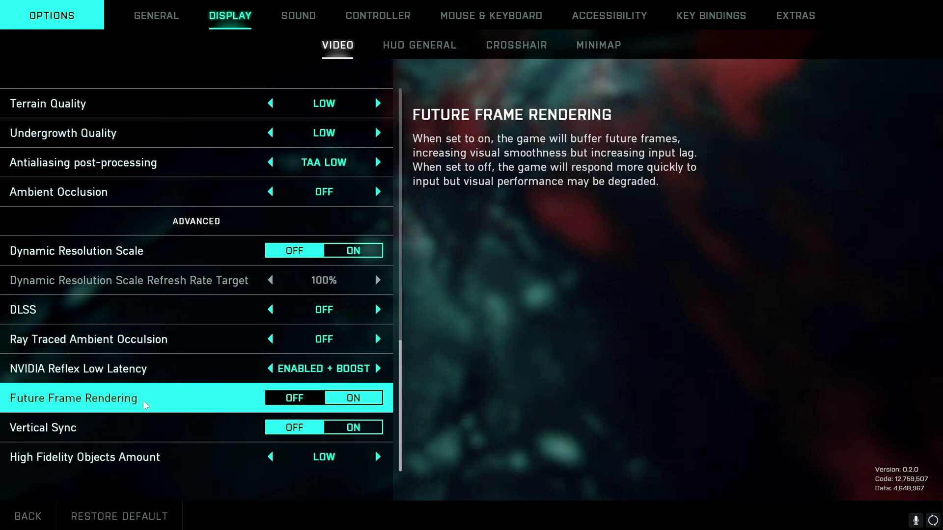
click(287, 406)
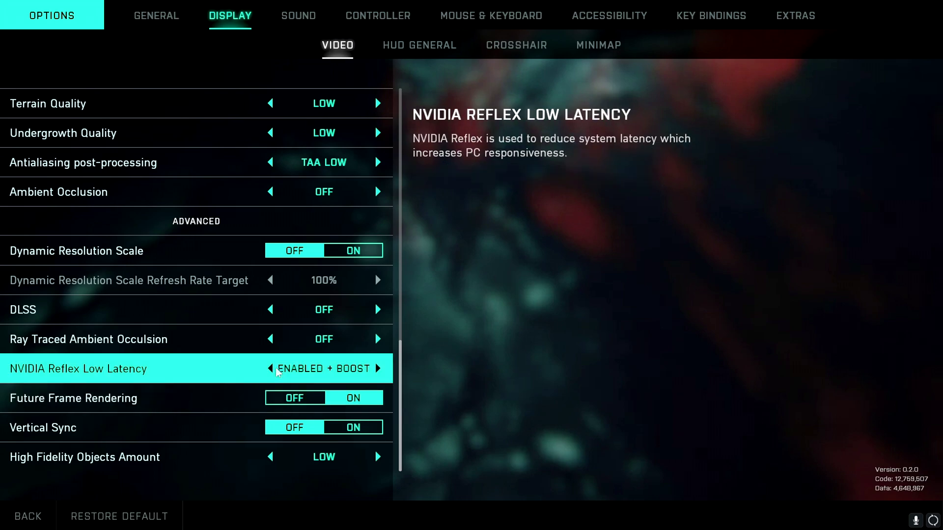
click(275, 394)
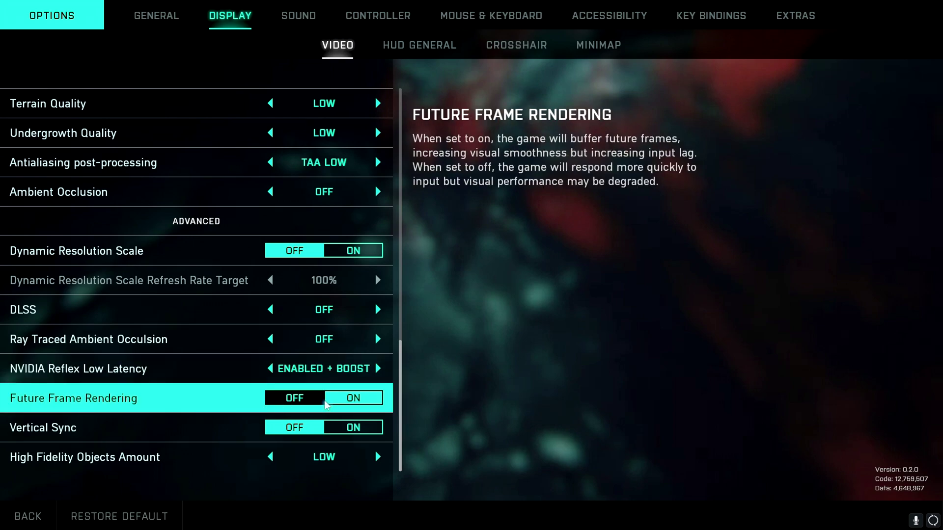
click(297, 399)
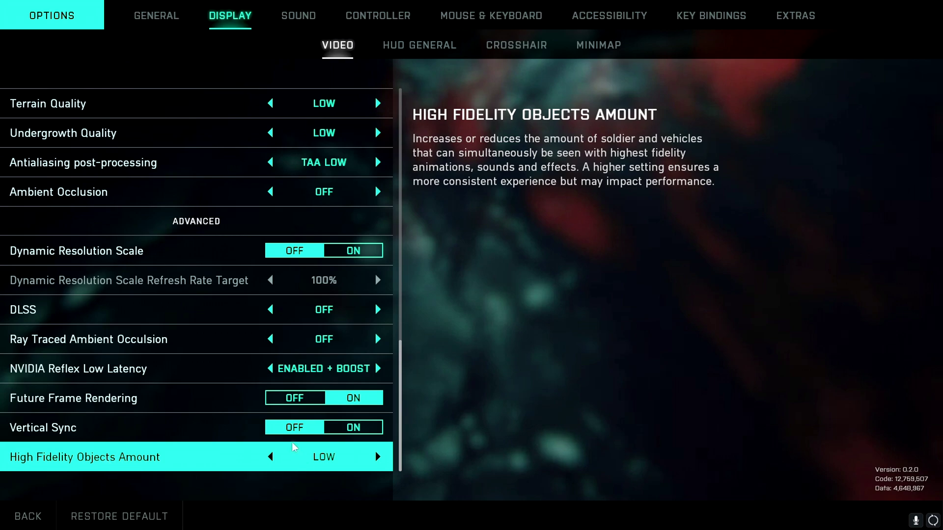
click(419, 45)
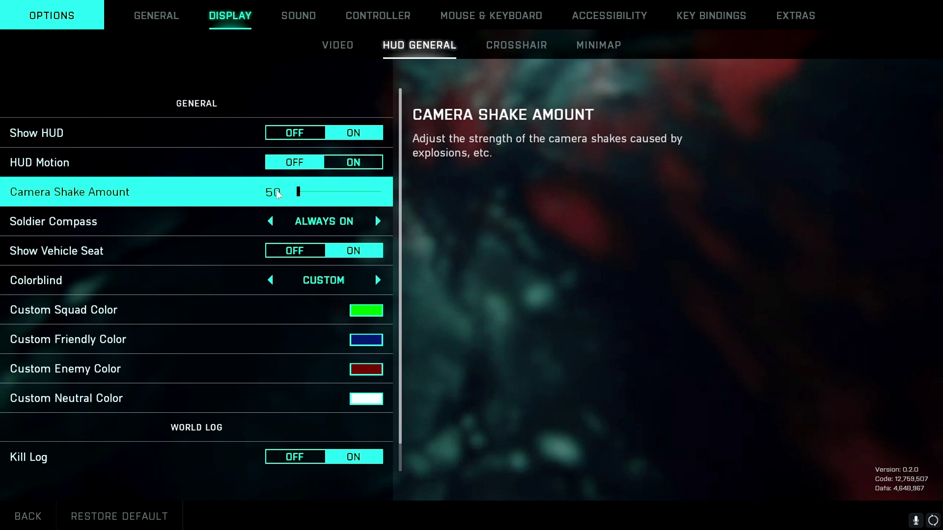
Set the kill log's Show Kills Made by filter to NEARBY
scroll(284, 205, down, 1)
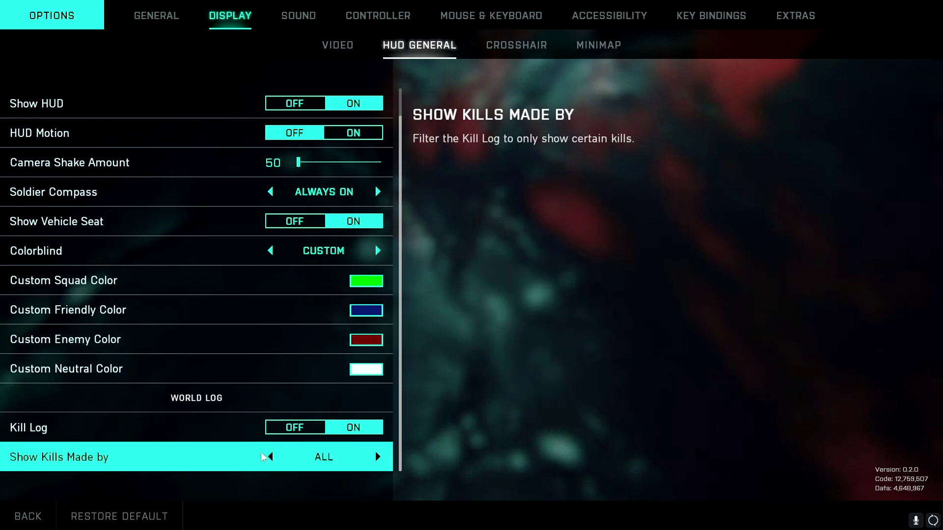
click(380, 455)
click(379, 456)
click(380, 455)
click(379, 458)
click(271, 458)
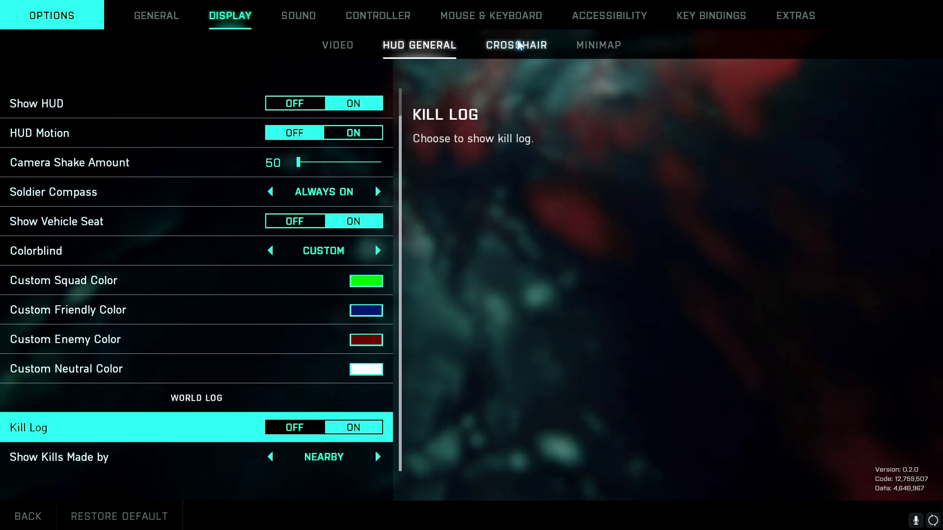
click(520, 45)
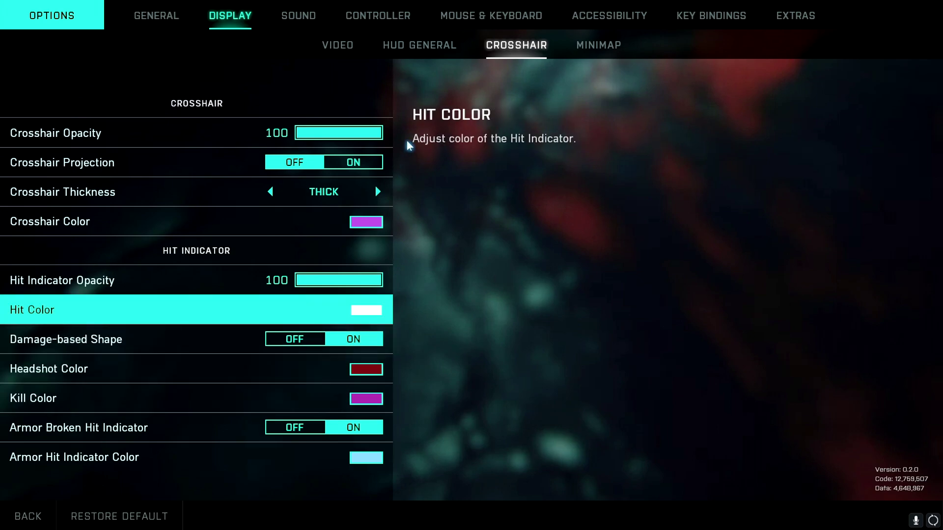
Review the crosshair and hit indicator options, then go to the Minimap sub-tab
click(599, 48)
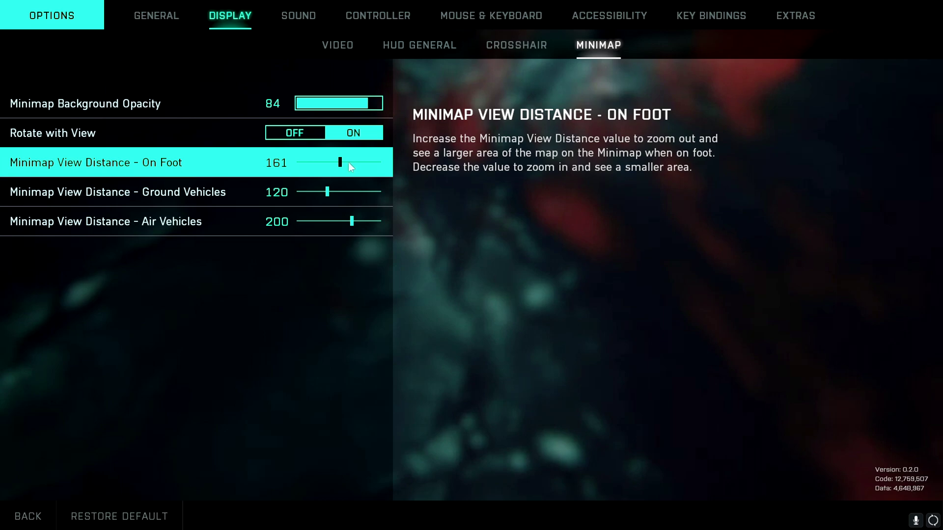
Drag the On Foot minimap slider to 162 and max Ground and Air Vehicles at 300
drag(315, 162, 340, 163)
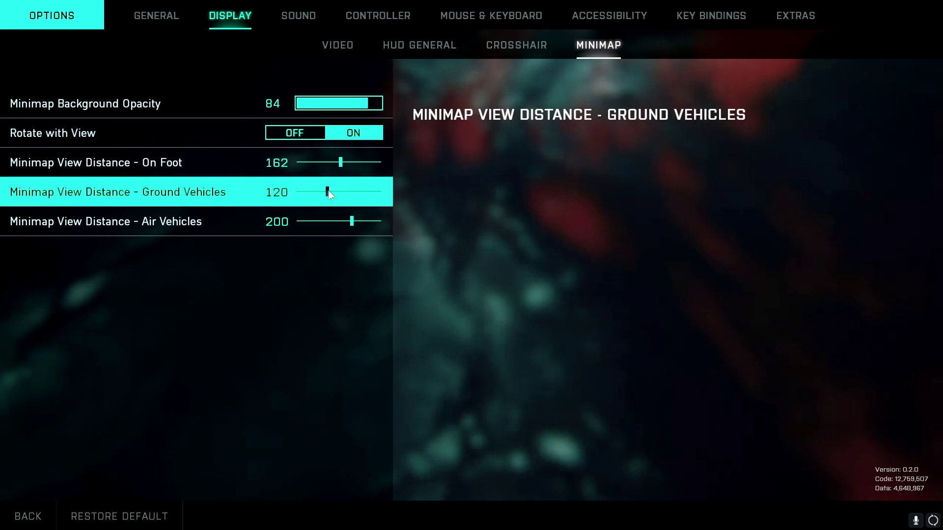
drag(327, 192, 385, 194)
click(382, 221)
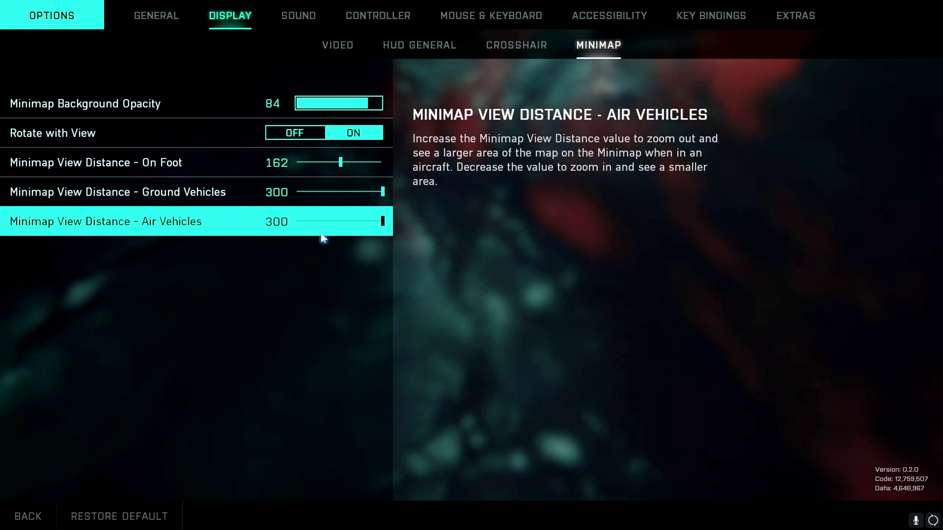
click(320, 18)
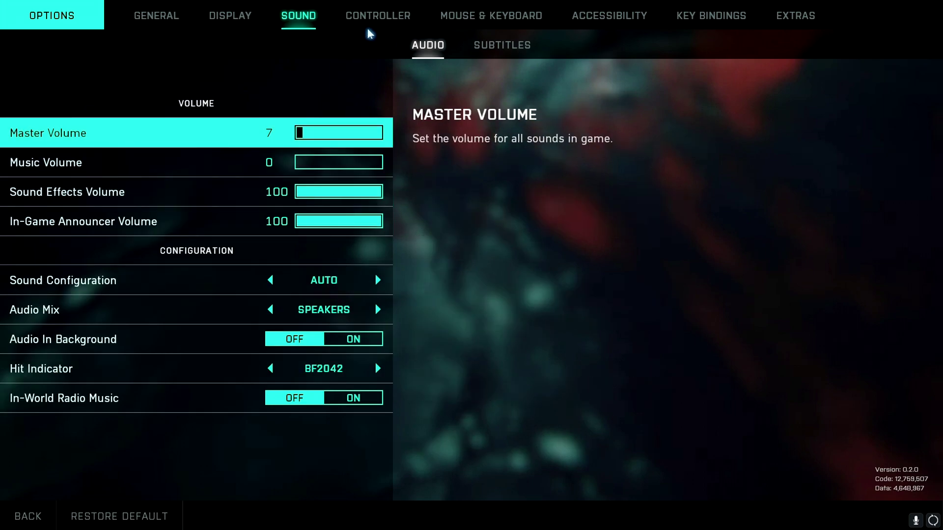
Show the Mouse & Keyboard Global controls to confirm Mouse Raw Input is OFF
click(473, 22)
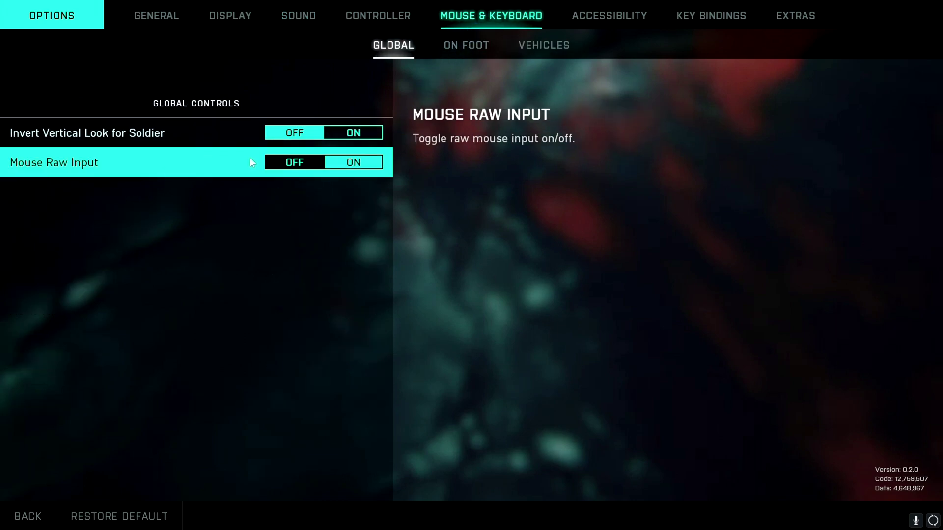